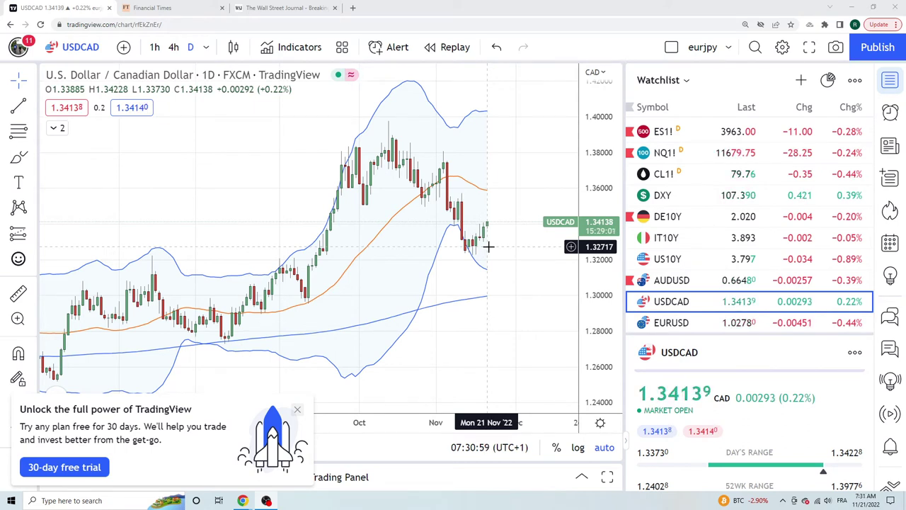
Open the ES1! S&P 500 E-mini futures daily chart from the watchlist
{"action": "left_click", "coordinate": [661, 131]}
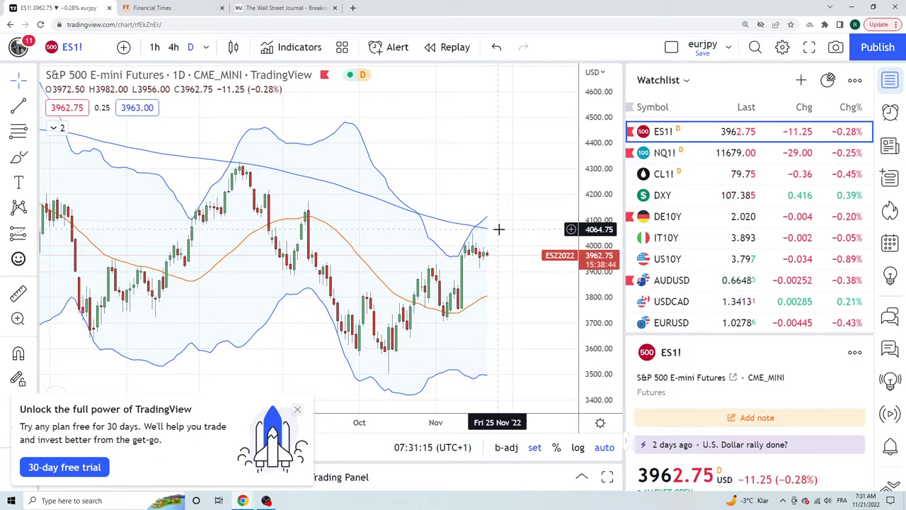
Close the 'Unlock the full power' trial popup and open the NQ1! NASDAQ futures chart
{"action": "scroll", "coordinate": [498, 229], "scroll_direction": "down", "scroll_amount": 3}
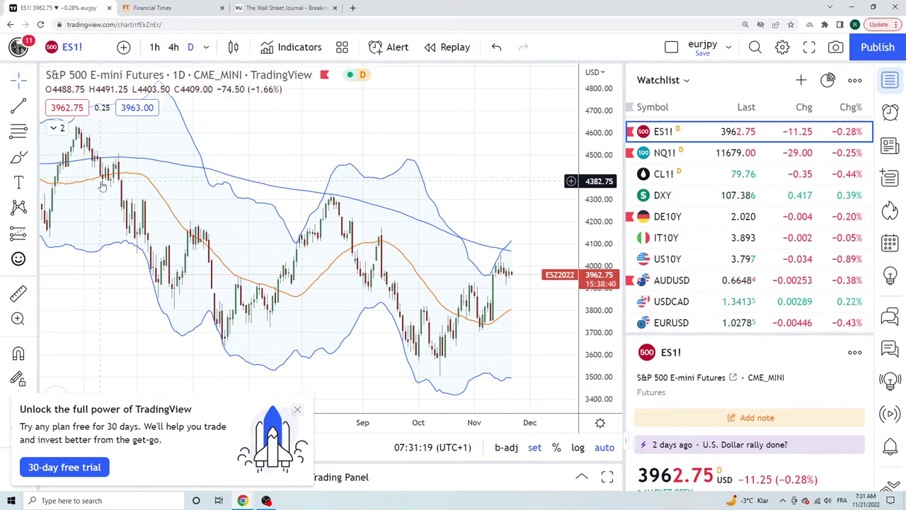
{"action": "left_click", "coordinate": [297, 409]}
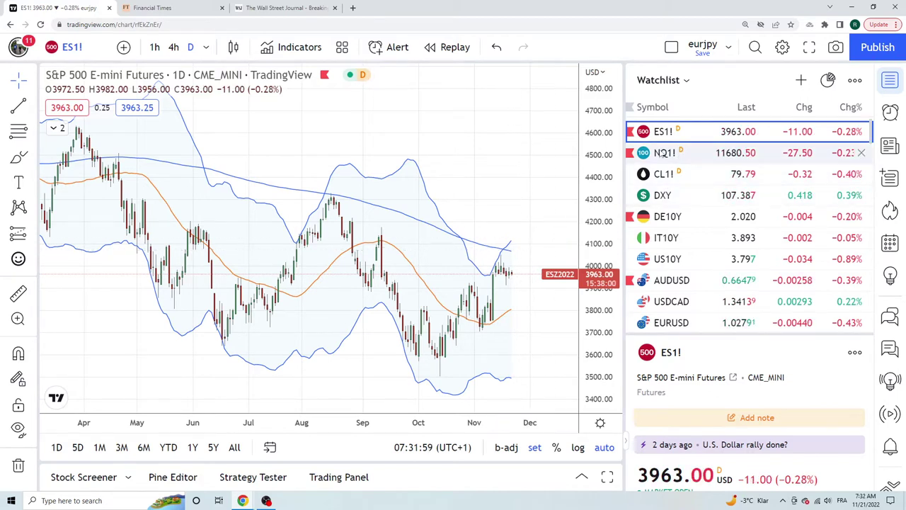
{"action": "left_click", "coordinate": [660, 153]}
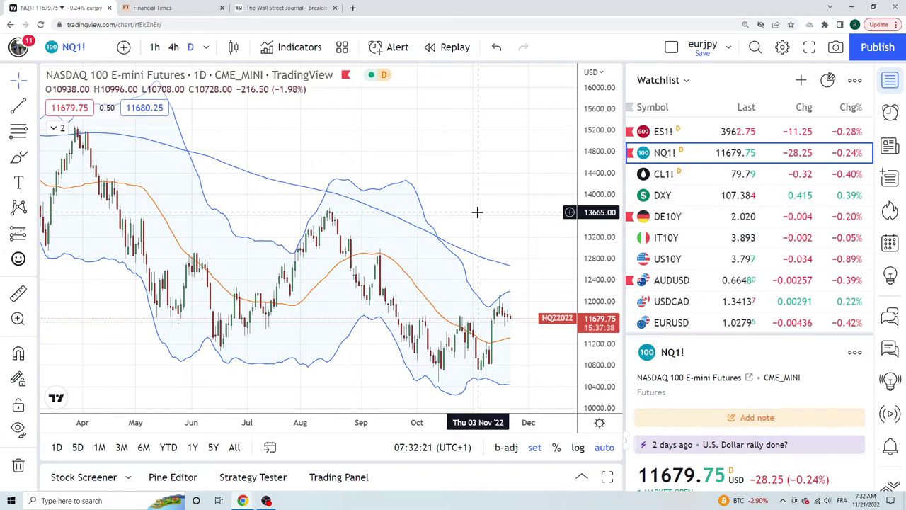
Open the CL1! crude oil futures daily chart, trading near 79.80
{"action": "left_click", "coordinate": [673, 175]}
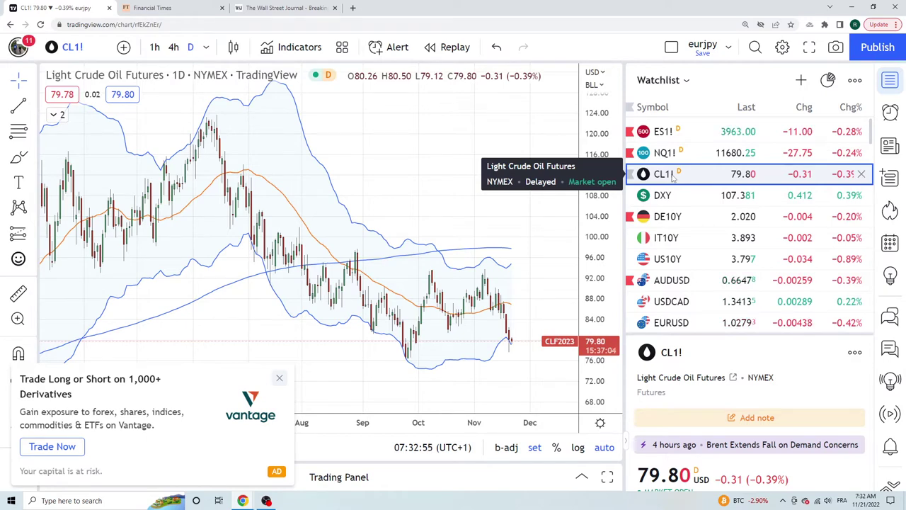
Open the US10Y 10-year yield daily chart, around 3.797%
{"action": "left_click", "coordinate": [677, 259]}
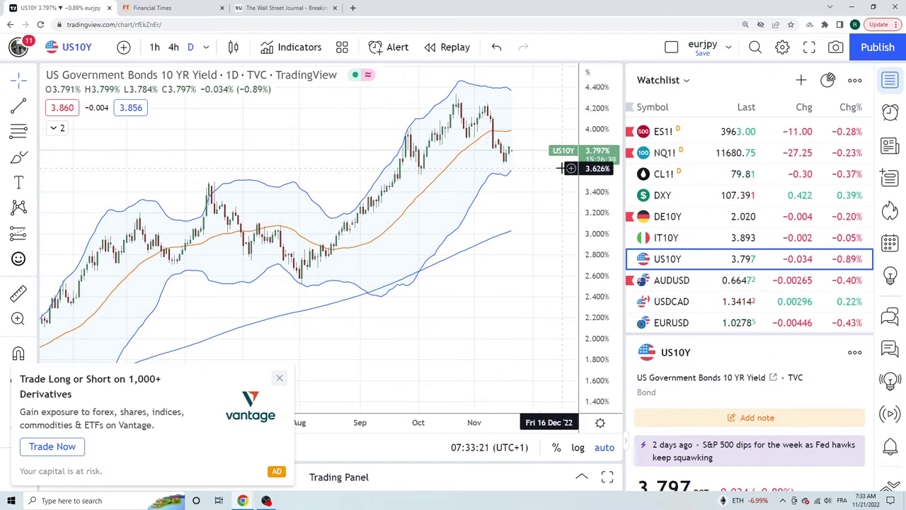
Open the AUDUSD daily chart, trading near 0.6646
{"action": "left_click", "coordinate": [674, 281]}
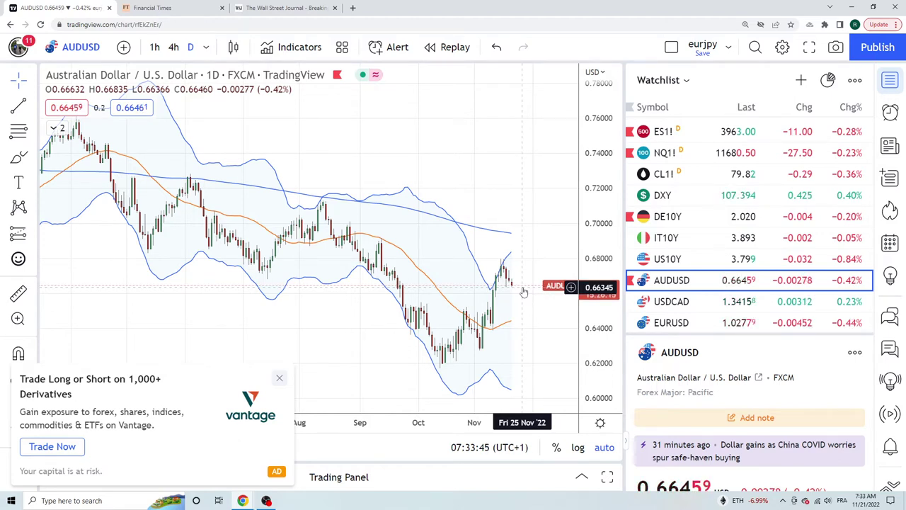
Step down the watchlist to the USDCAD daily chart, near 1.3416
{"action": "key", "text": "Down"}
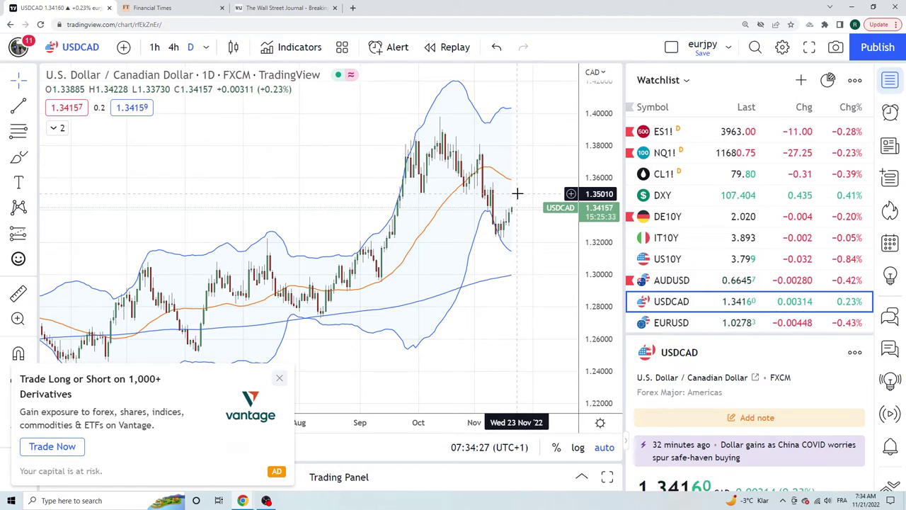
{"action": "scroll", "coordinate": [673, 289], "scroll_direction": "down", "scroll_amount": 2}
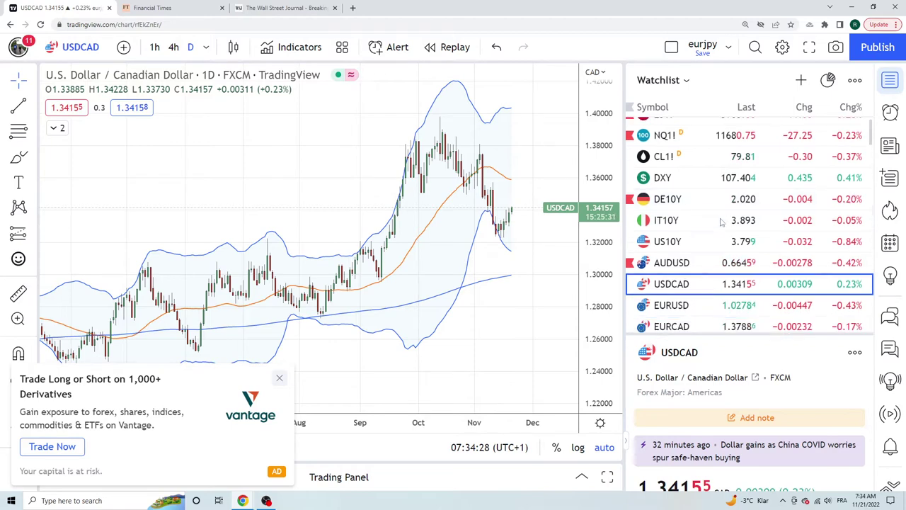
Open EURUSD and switch its chart to the 4h timeframe
{"action": "left_click", "coordinate": [673, 278]}
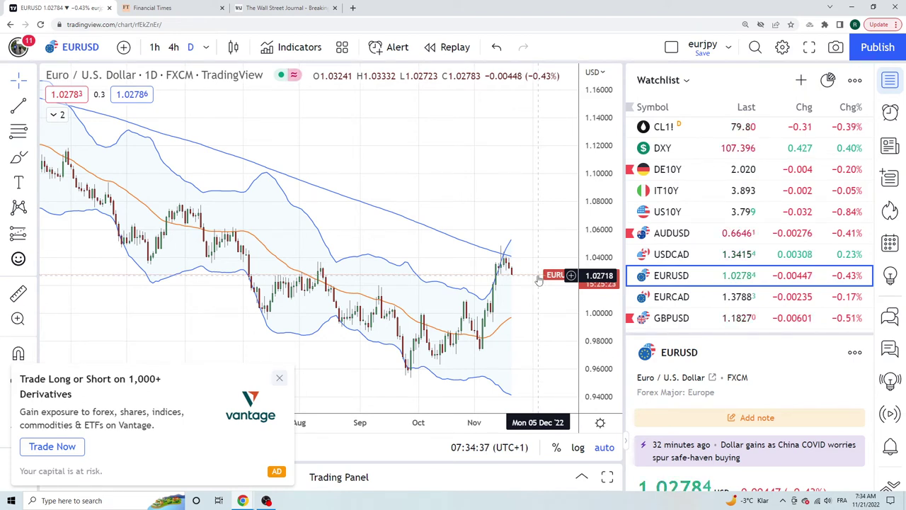
{"action": "left_click", "coordinate": [173, 47]}
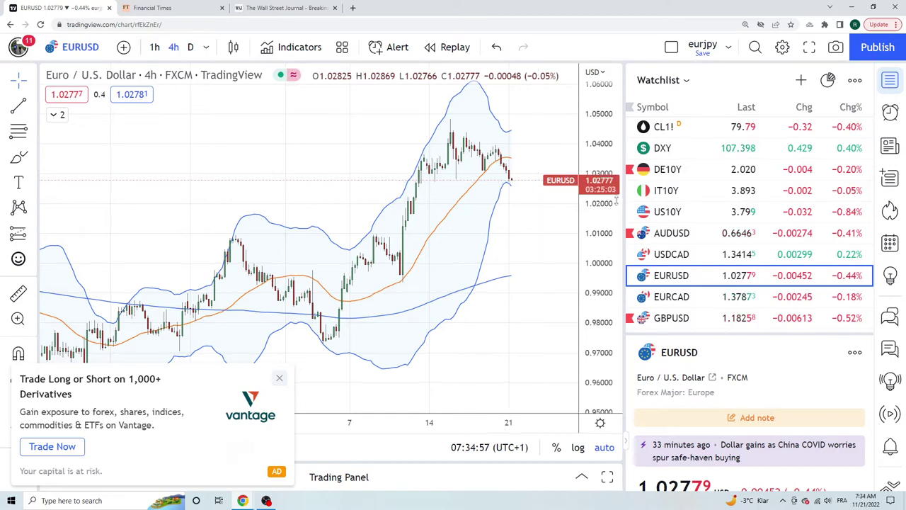
Open the EURCAD 4-hour chart, trading near 1.3788
{"action": "left_click", "coordinate": [671, 297]}
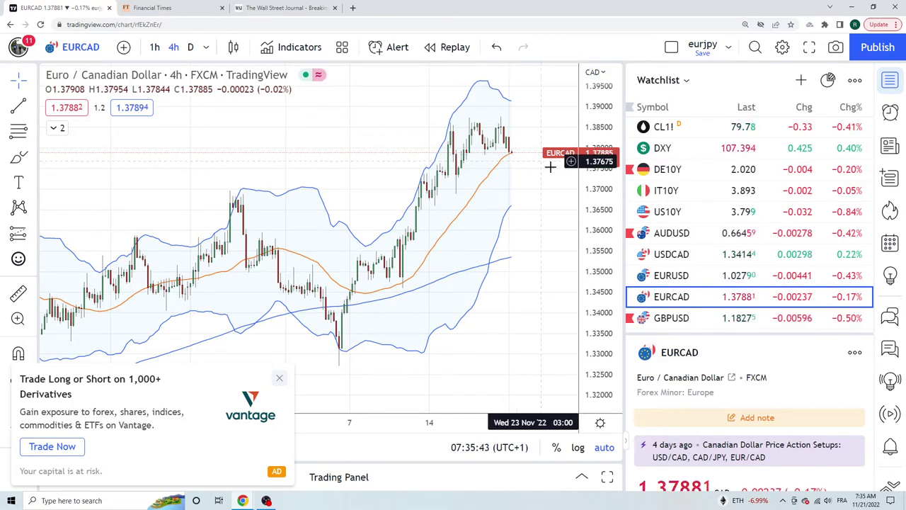
Review the 4-hour GBPUSD chart, then open USDJPY near 140.68
{"action": "scroll", "coordinate": [742, 229], "scroll_direction": "down", "scroll_amount": 1}
{"action": "left_click", "coordinate": [686, 272]}
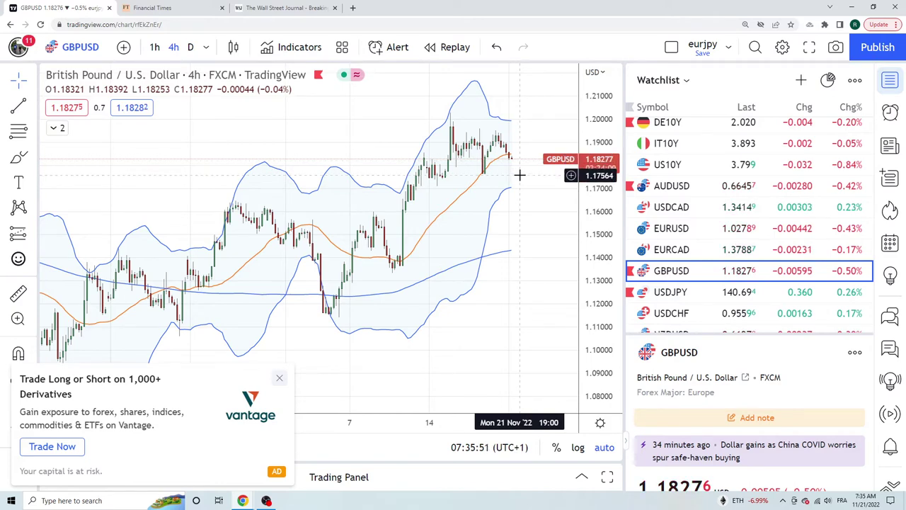
{"action": "left_click", "coordinate": [692, 297]}
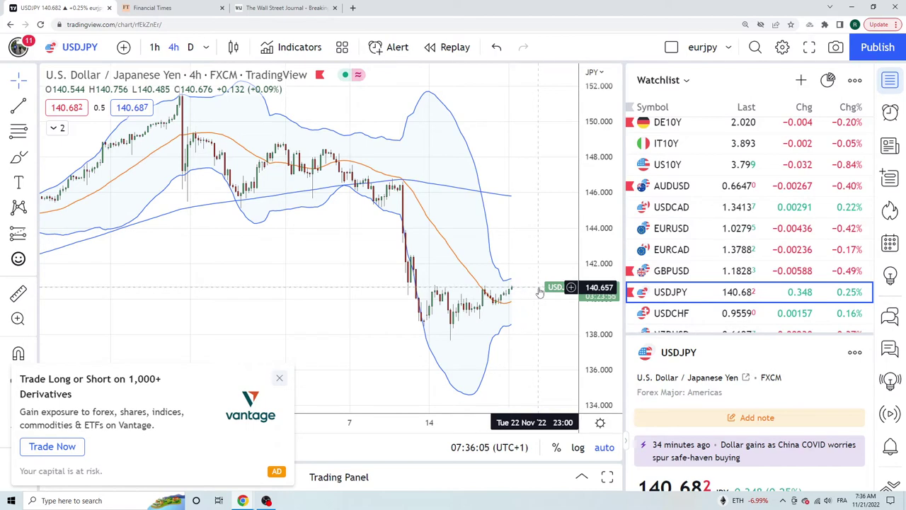
Flip through the 4-hour USDCHF, NZDUSD and AUDJPY charts
{"action": "left_click", "coordinate": [679, 312]}
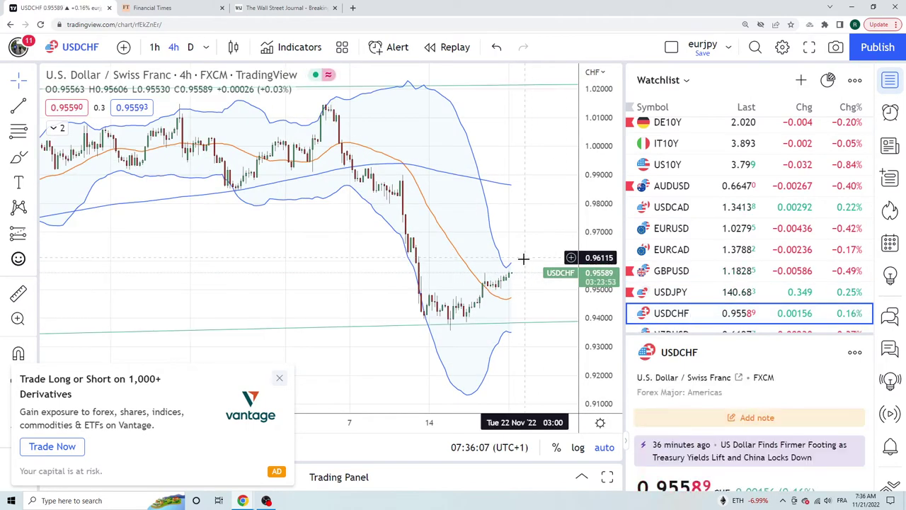
{"action": "scroll", "coordinate": [700, 261], "scroll_direction": "down", "scroll_amount": 1}
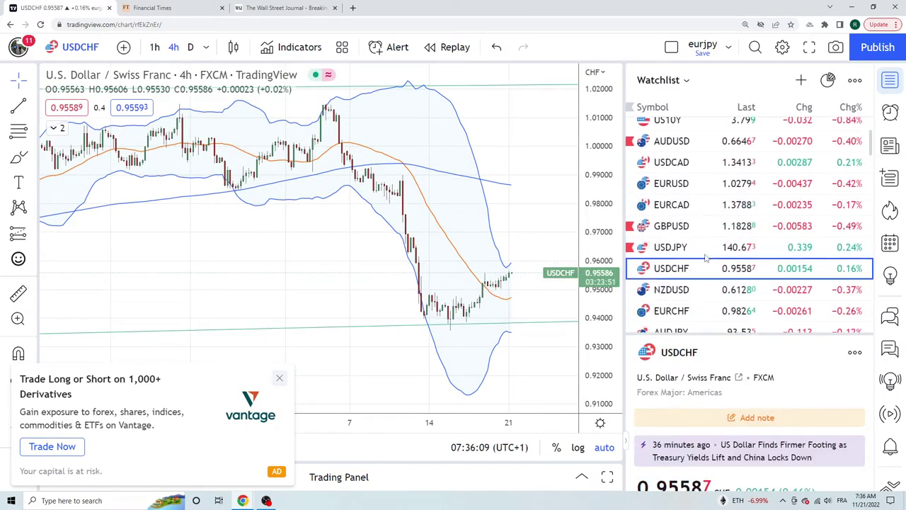
{"action": "left_click", "coordinate": [673, 286]}
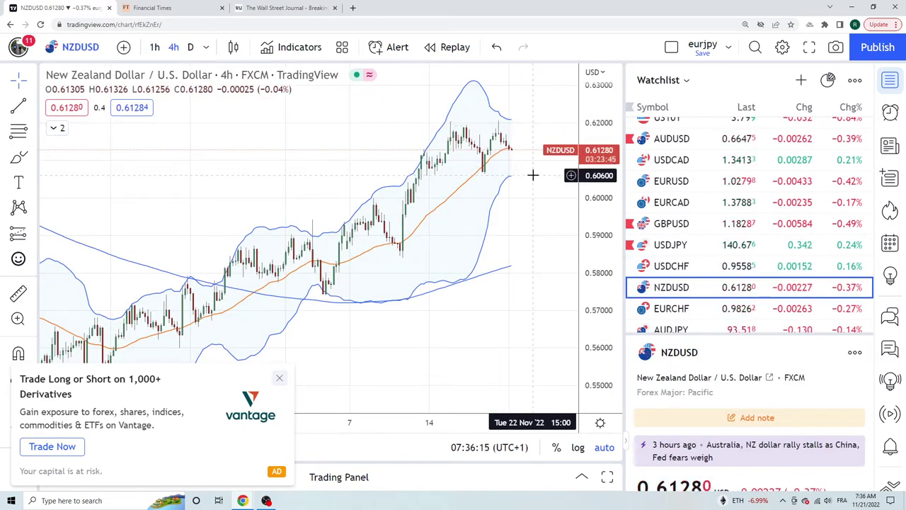
{"action": "scroll", "coordinate": [684, 267], "scroll_direction": "down", "scroll_amount": 1}
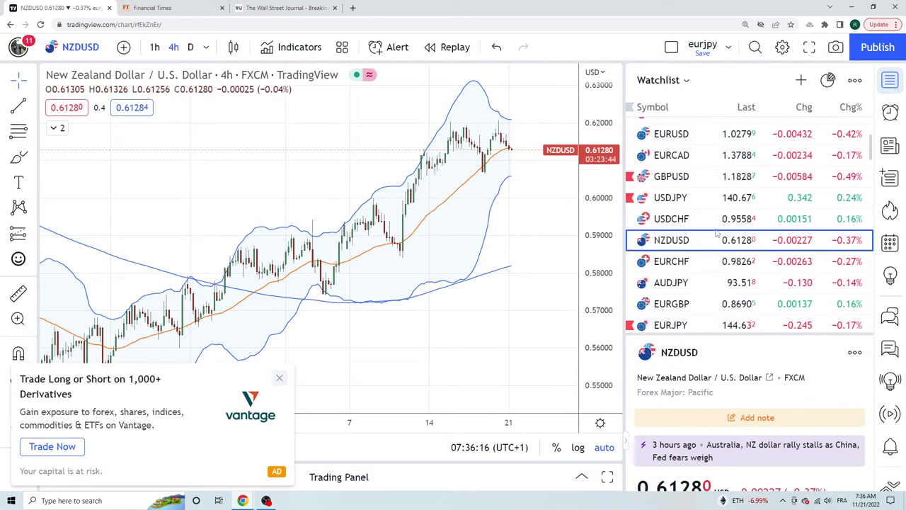
{"action": "left_click", "coordinate": [682, 283]}
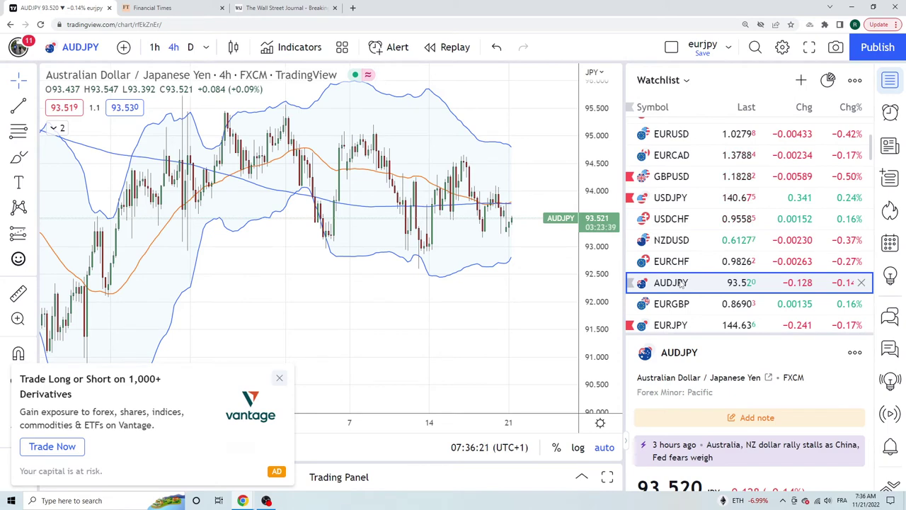
Open EURGBP and switch it to the daily 'D' timeframe
{"action": "scroll", "coordinate": [682, 273], "scroll_direction": "down", "scroll_amount": 1}
{"action": "left_click", "coordinate": [671, 257]}
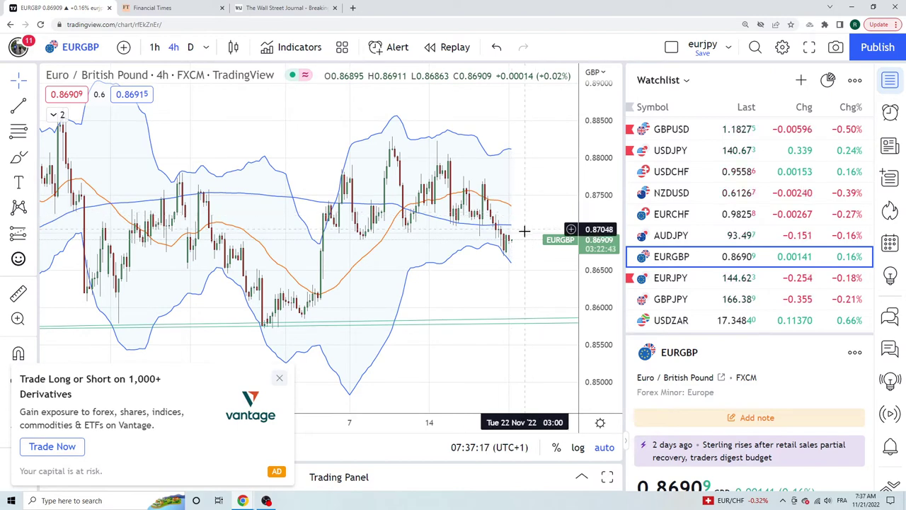
{"action": "left_click", "coordinate": [191, 47]}
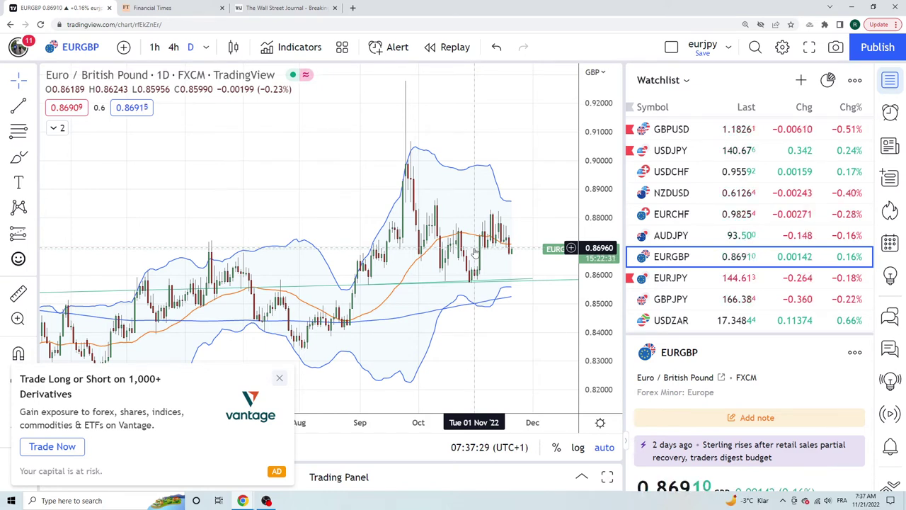
Flip through the EURJPY, GBPJPY and USDZAR daily Bollinger Band charts
{"action": "left_click", "coordinate": [694, 283]}
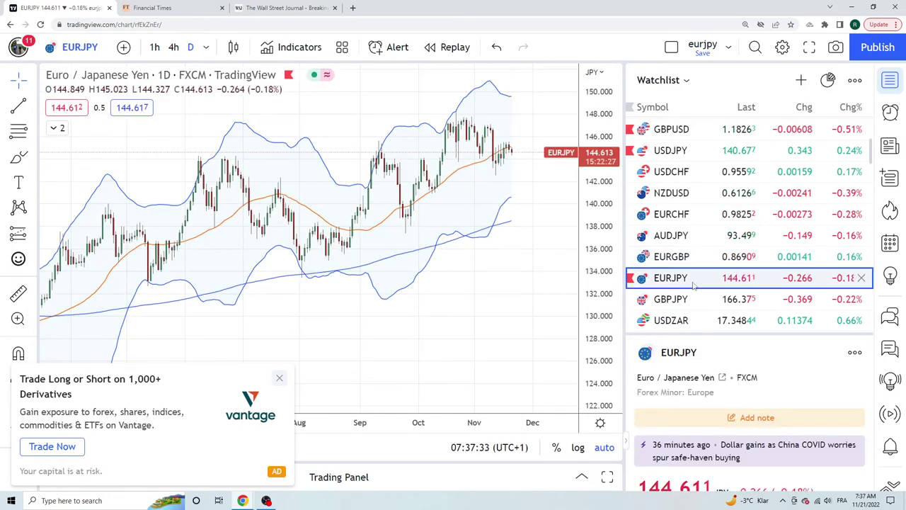
{"action": "left_click", "coordinate": [690, 299]}
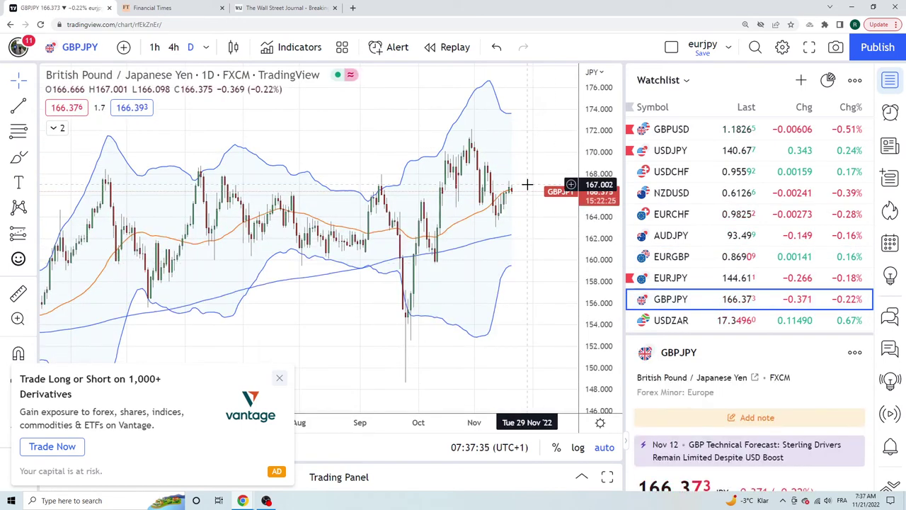
{"action": "left_click", "coordinate": [658, 315]}
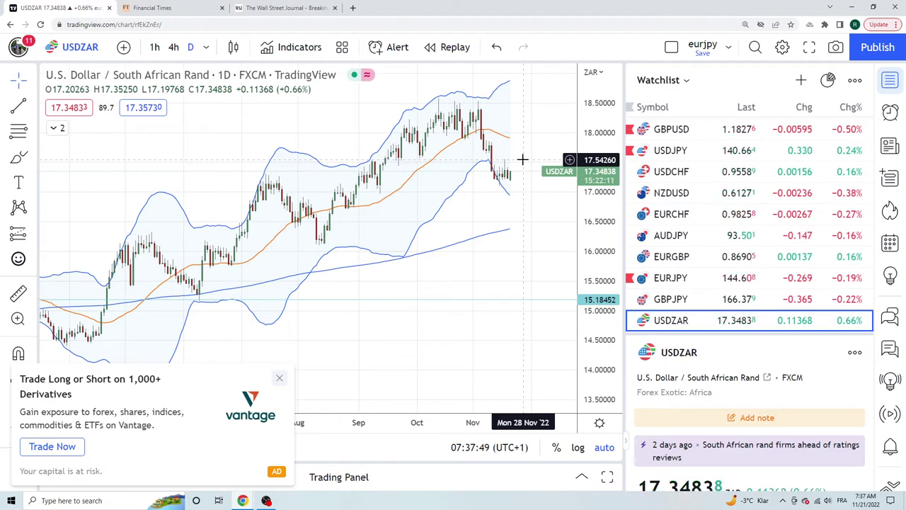
Review the EURAUD daily chart, then bring up CHFJPY trading near 147.19
{"action": "scroll", "coordinate": [673, 289], "scroll_direction": "down", "scroll_amount": 2}
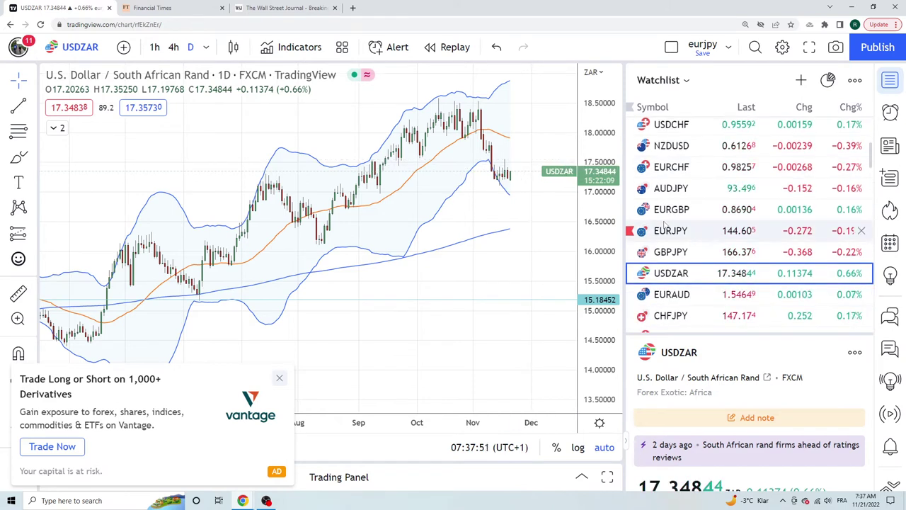
{"action": "left_click", "coordinate": [673, 293]}
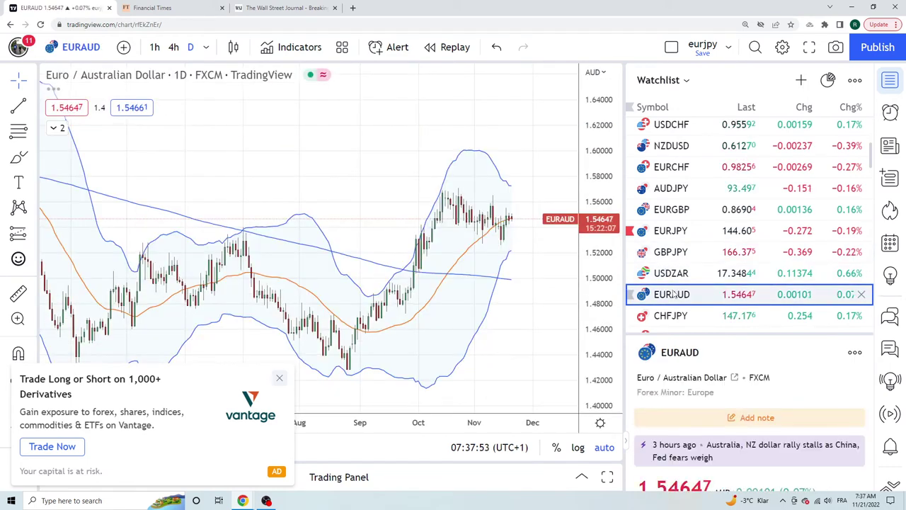
{"action": "scroll", "coordinate": [678, 288], "scroll_direction": "down", "scroll_amount": 2}
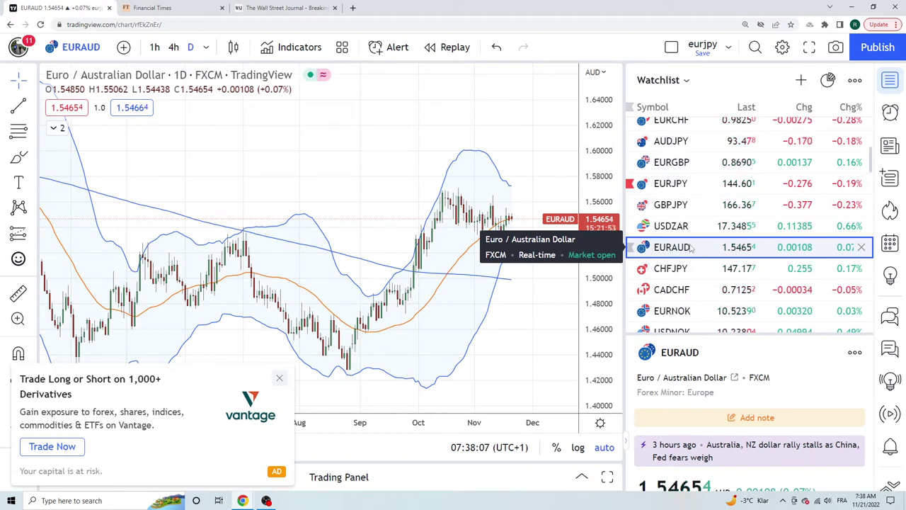
{"action": "left_click", "coordinate": [683, 270]}
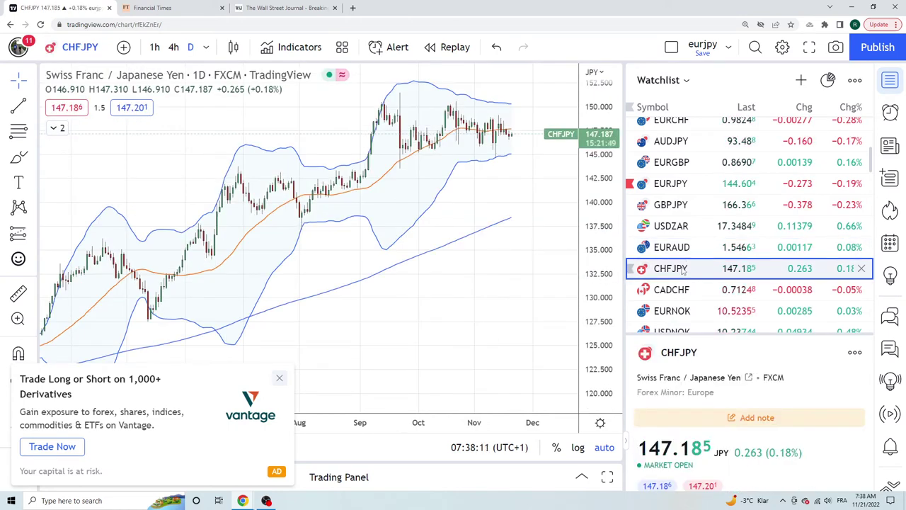
Review the CADCHF daily Bollinger Band chart
{"action": "left_click", "coordinate": [674, 284]}
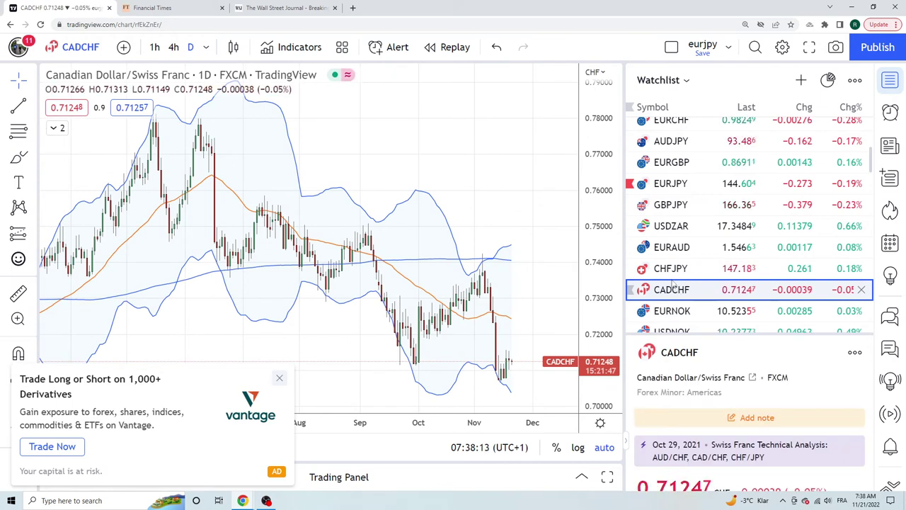
{"action": "scroll", "coordinate": [519, 202], "scroll_direction": "up", "scroll_amount": 2}
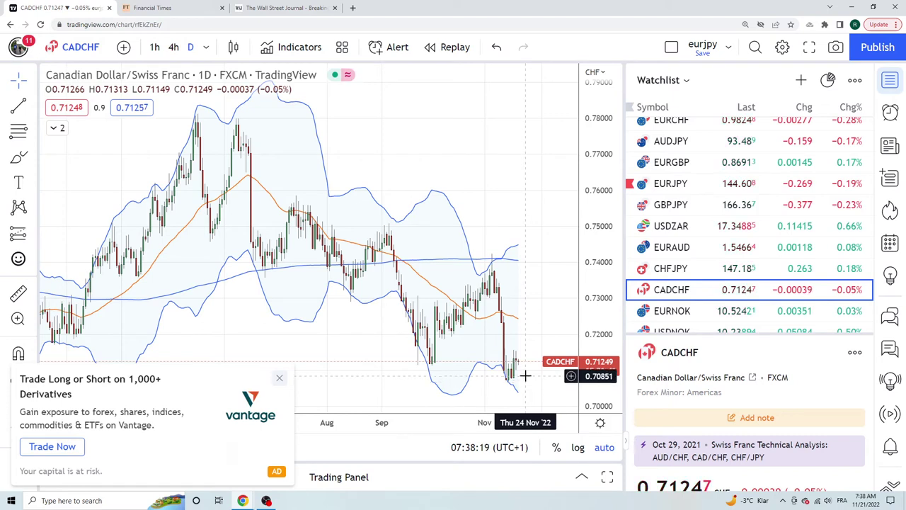
{"action": "scroll", "coordinate": [761, 237], "scroll_direction": "down", "scroll_amount": 1}
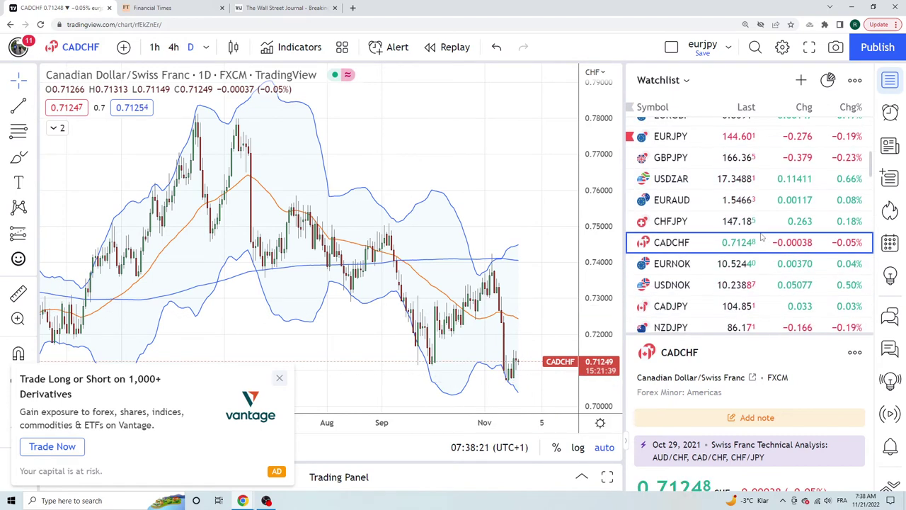
Check the EURNOK chart, then move to CADJPY trading near 104.85
{"action": "left_click", "coordinate": [686, 265]}
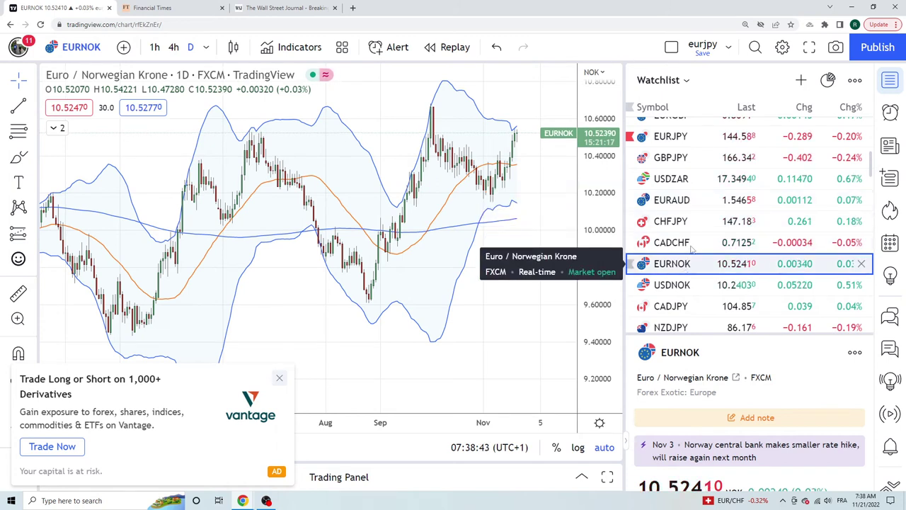
{"action": "scroll", "coordinate": [694, 227], "scroll_direction": "down", "scroll_amount": 1}
{"action": "scroll", "coordinate": [692, 225], "scroll_direction": "down", "scroll_amount": 2}
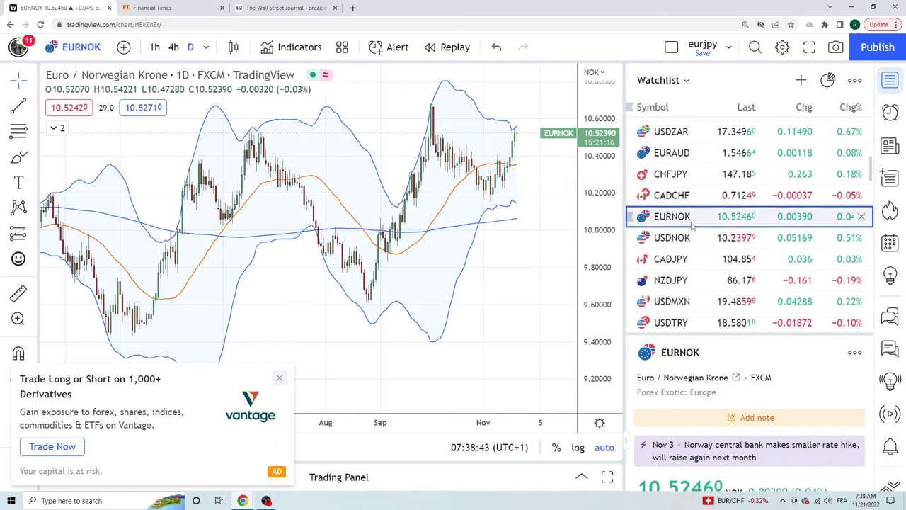
{"action": "left_click", "coordinate": [679, 260]}
Glance at NZDJPY and USDMXN, then open Gold Futures GC1! daily chart near 1747.4
{"action": "left_click", "coordinate": [676, 281]}
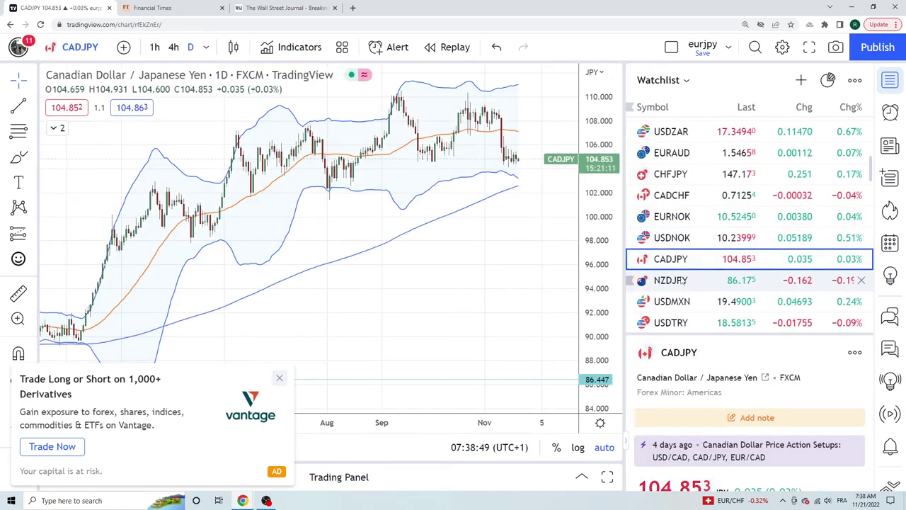
{"action": "left_click", "coordinate": [679, 302]}
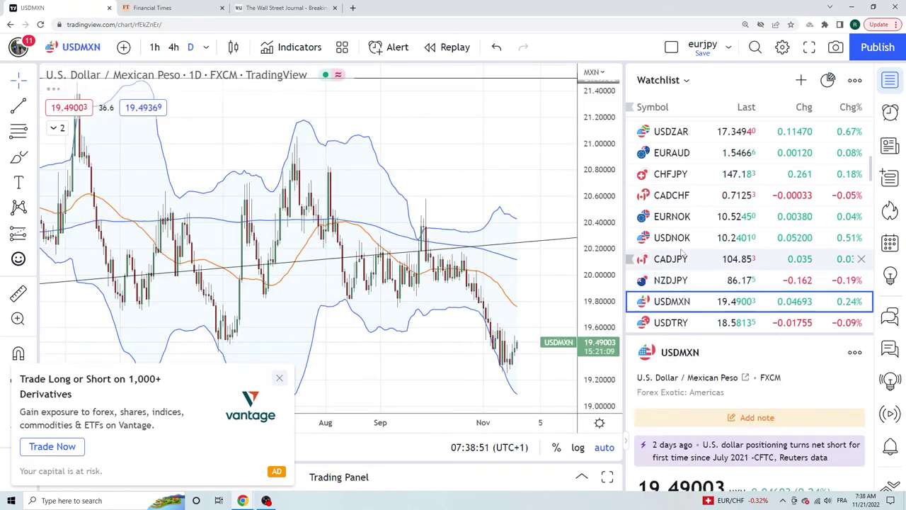
{"action": "scroll", "coordinate": [516, 196], "scroll_direction": "down", "scroll_amount": 2}
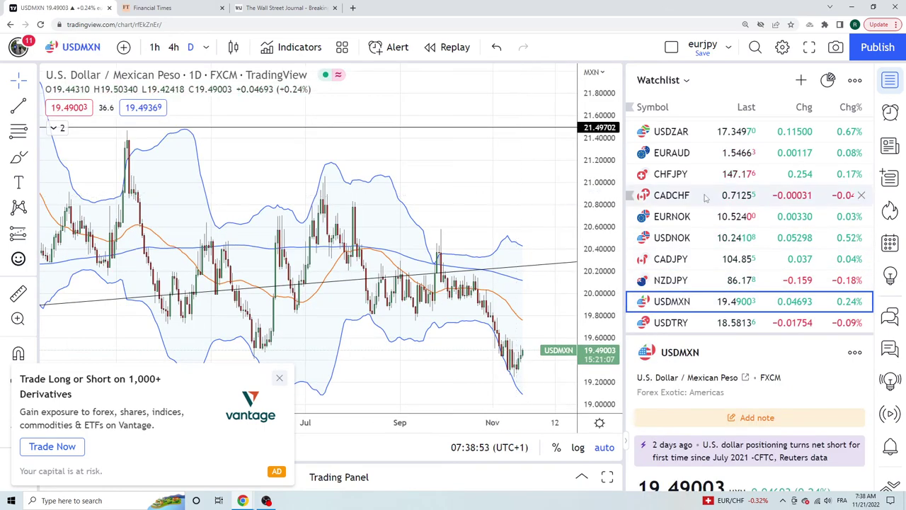
{"action": "scroll", "coordinate": [705, 199], "scroll_direction": "down", "scroll_amount": 1}
{"action": "scroll", "coordinate": [705, 199], "scroll_direction": "down", "scroll_amount": 1}
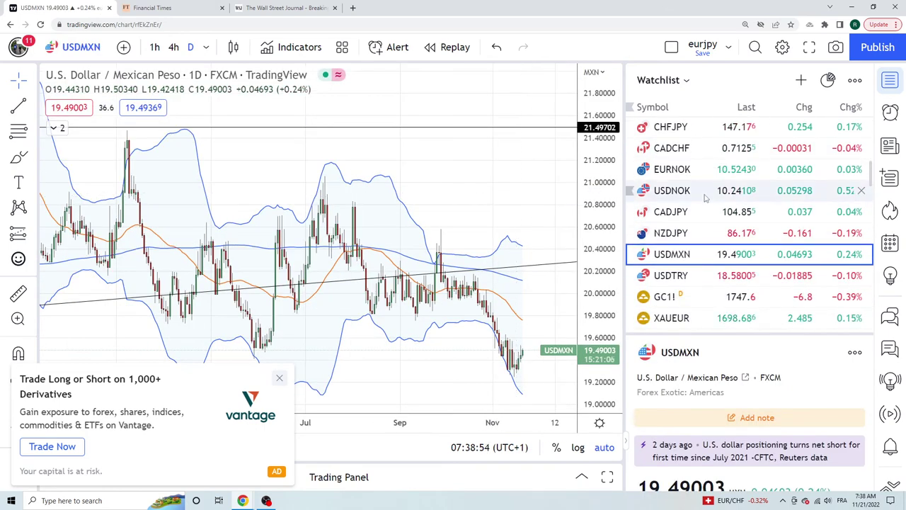
{"action": "left_click", "coordinate": [678, 296]}
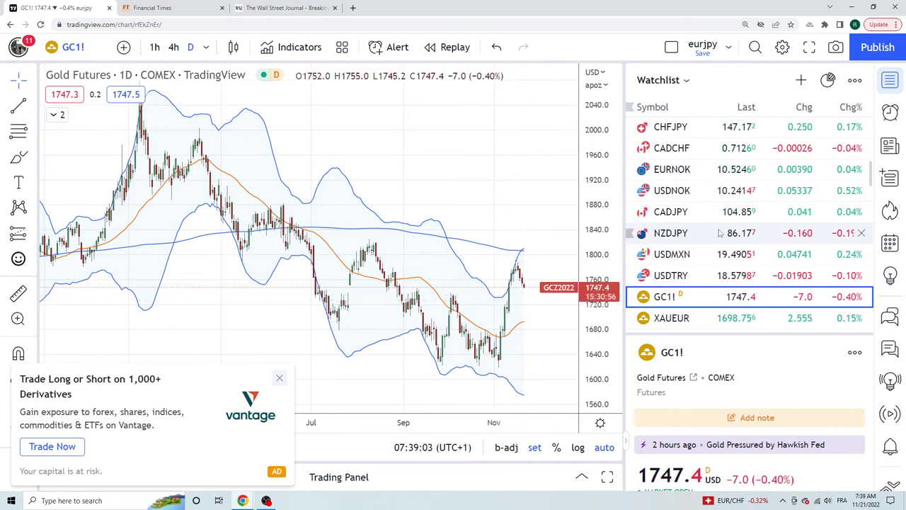
{"action": "scroll", "coordinate": [719, 233], "scroll_direction": "down", "scroll_amount": 1}
{"action": "scroll", "coordinate": [719, 222], "scroll_direction": "down", "scroll_amount": 1}
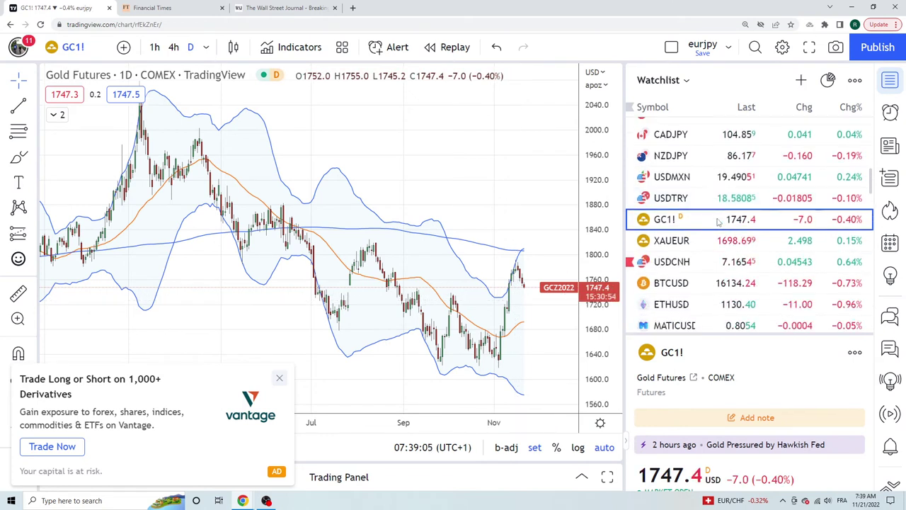
{"action": "scroll", "coordinate": [718, 223], "scroll_direction": "down", "scroll_amount": 1}
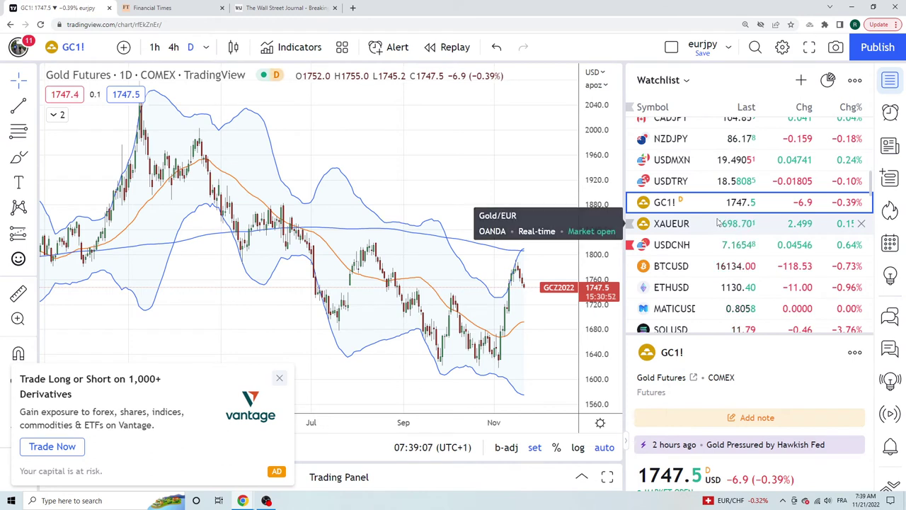
{"action": "scroll", "coordinate": [719, 223], "scroll_direction": "down", "scroll_amount": 1}
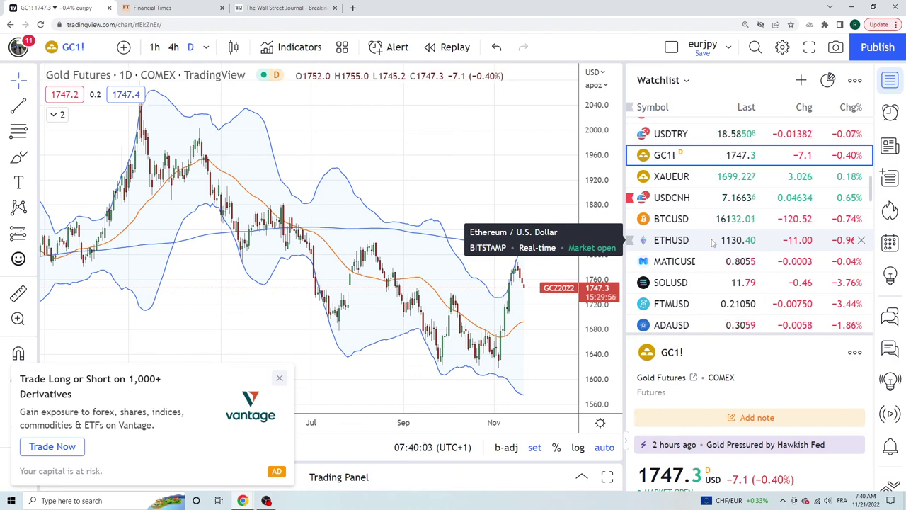
{"action": "scroll", "coordinate": [712, 243], "scroll_direction": "down", "scroll_amount": 1}
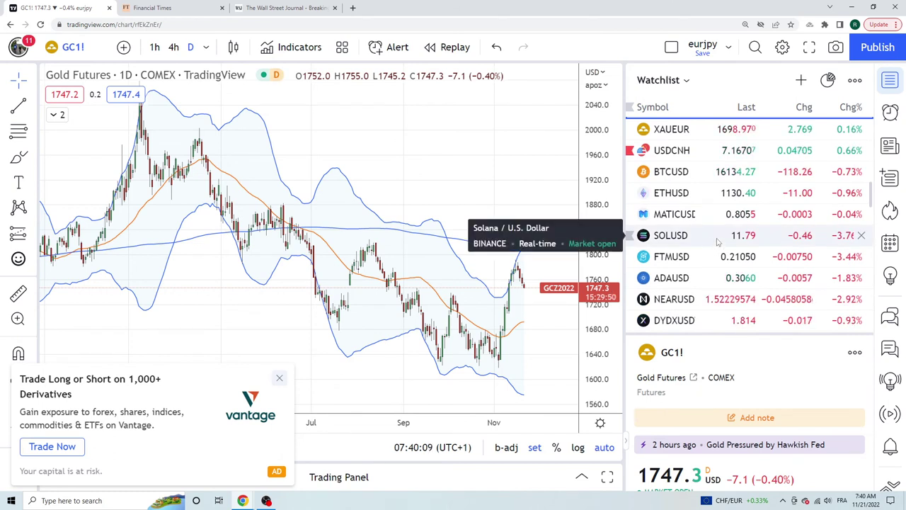
{"action": "scroll", "coordinate": [718, 243], "scroll_direction": "up", "scroll_amount": 1}
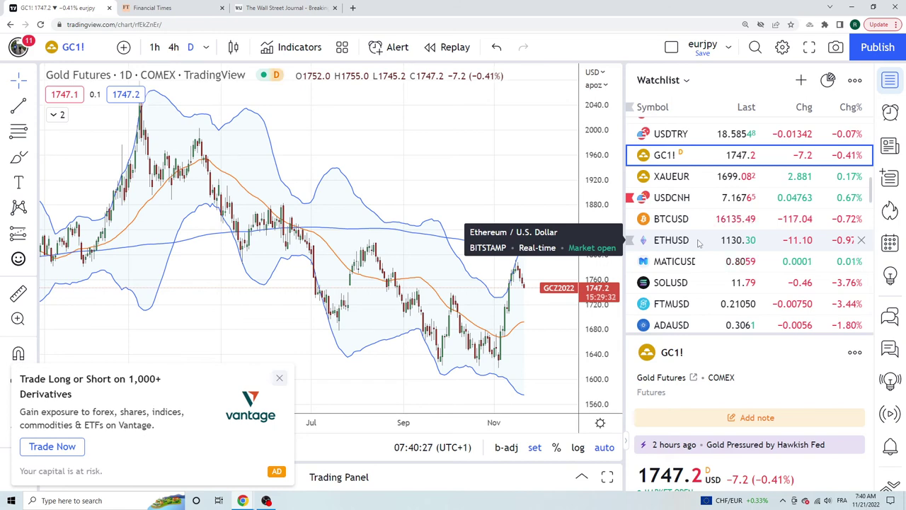
{"action": "scroll", "coordinate": [710, 247], "scroll_direction": "up", "scroll_amount": 10}
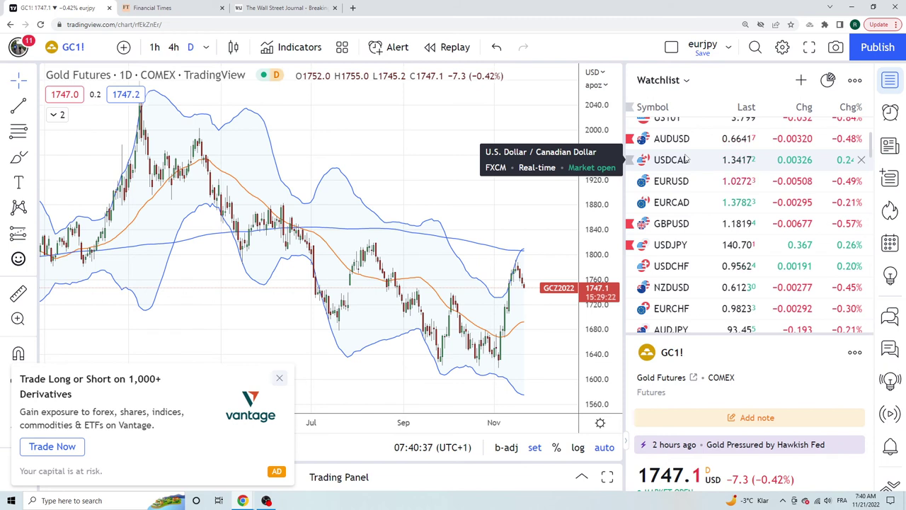
{"action": "scroll", "coordinate": [685, 159], "scroll_direction": "down", "scroll_amount": 3}
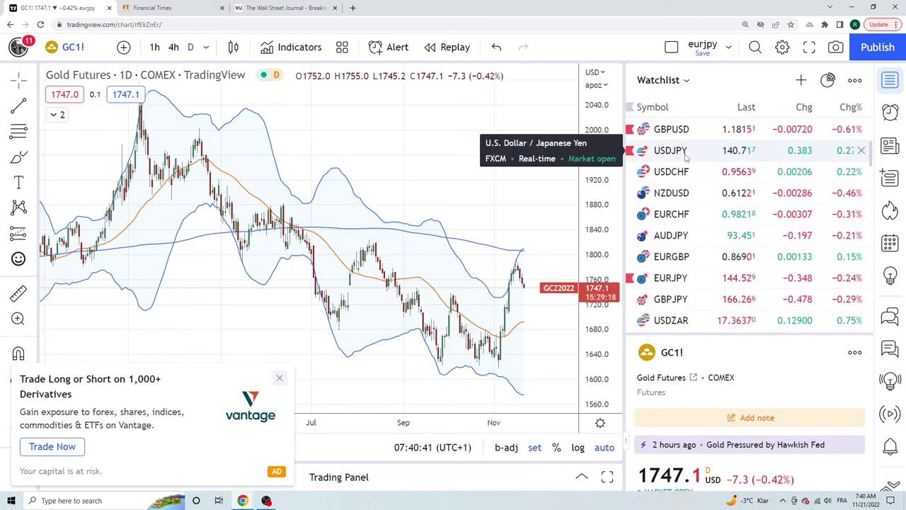
{"action": "scroll", "coordinate": [685, 158], "scroll_direction": "up", "scroll_amount": 5}
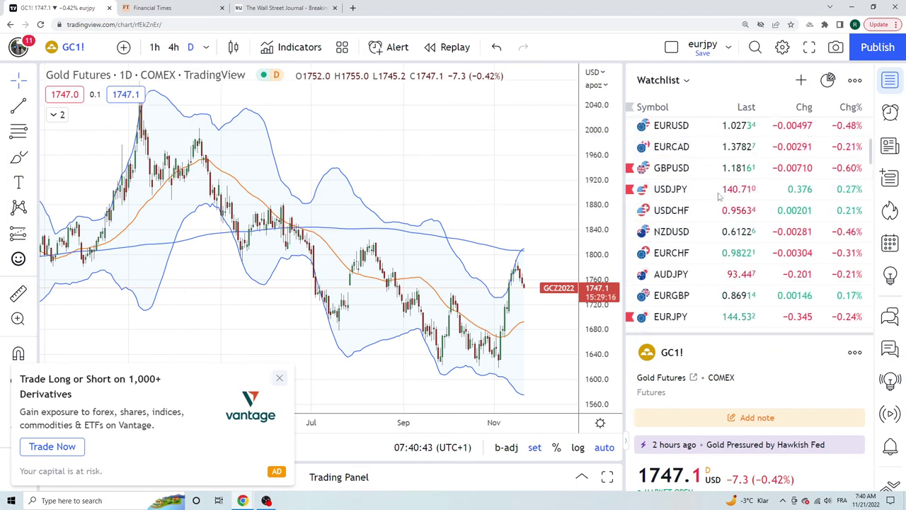